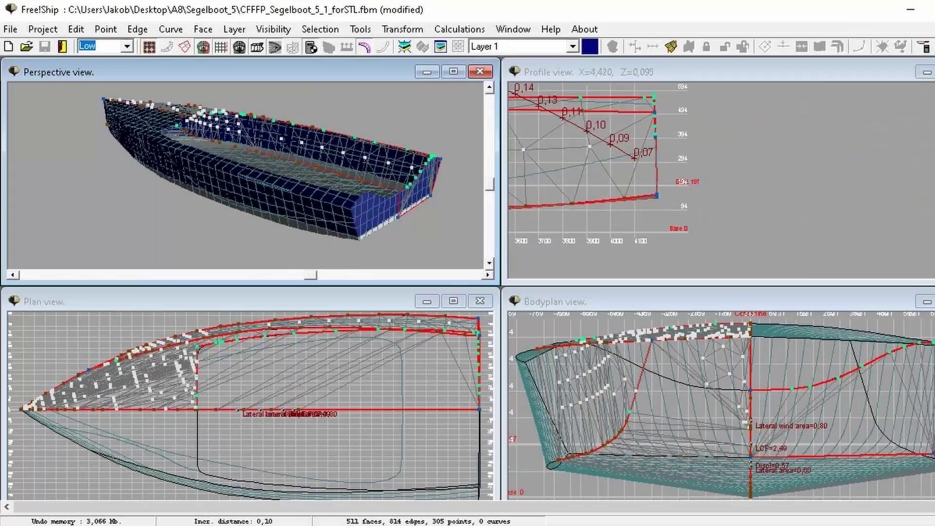
# Check the height of the transom's lower centreline point in the profile view and set the project draft to 0.148 m
pyautogui.scroll(-3, 721, 180)
pyautogui.click(746, 202)
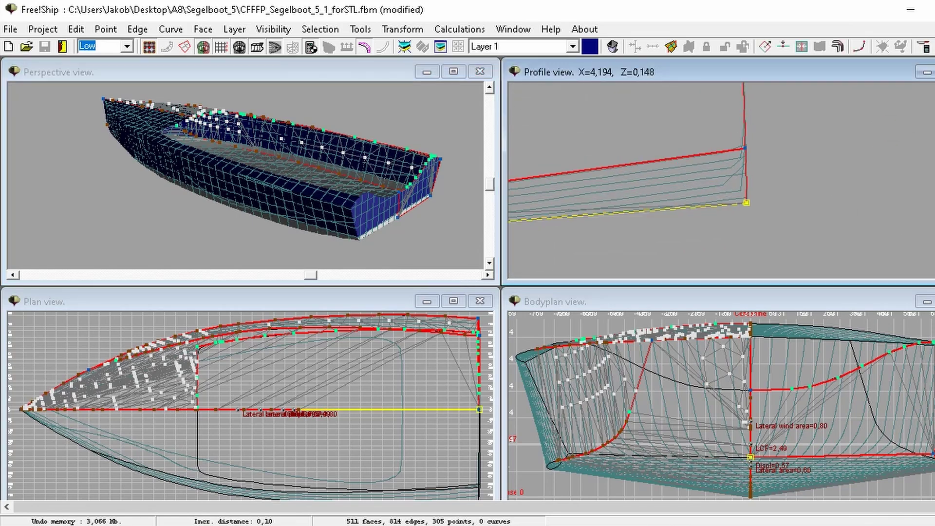
pyautogui.press('Escape')
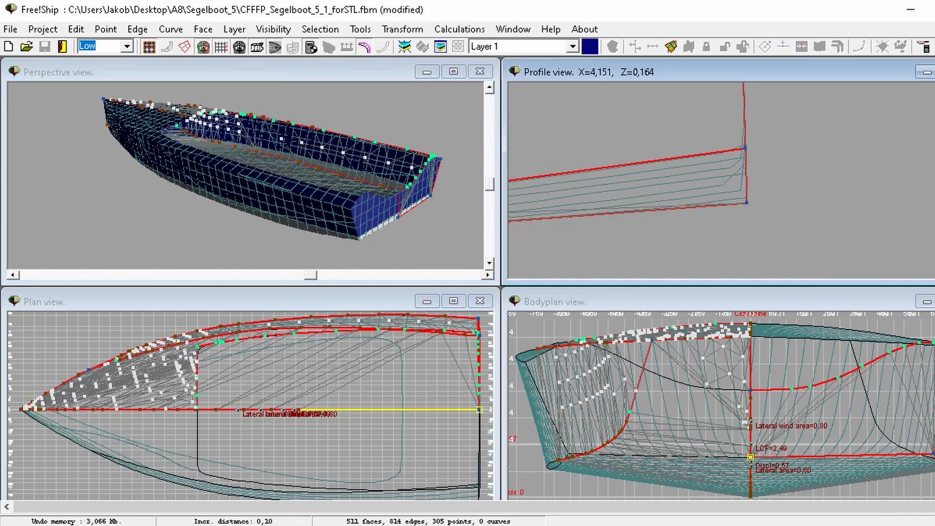
pyautogui.click(43, 29)
pyautogui.click(73, 58)
pyautogui.click(357, 144)
pyautogui.doubleClick(401, 211)
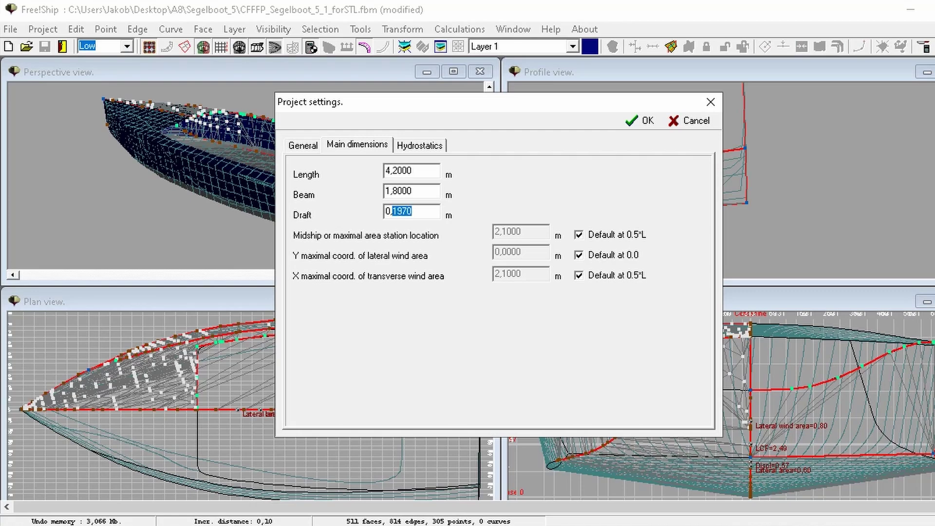
pyautogui.write('1480')
pyautogui.click(641, 120)
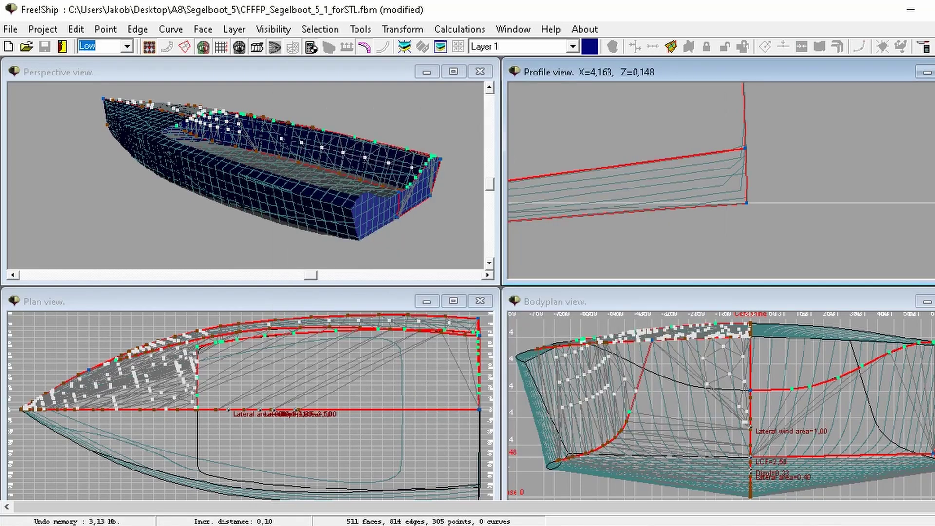
# Examine the lines plan and the design hydrostatics report, including the volume, midship and waterplane properties
pyautogui.scroll(-5, 721, 180)
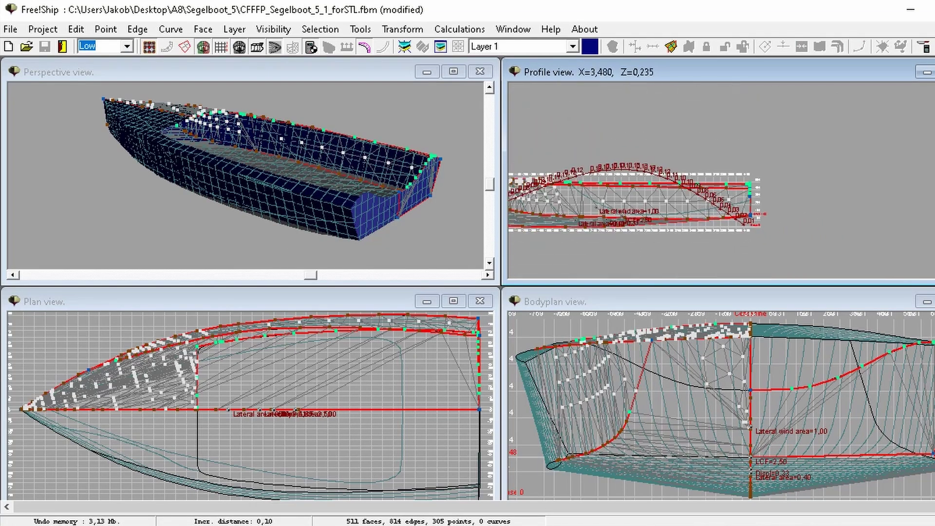
pyautogui.click(459, 29)
pyautogui.click(487, 60)
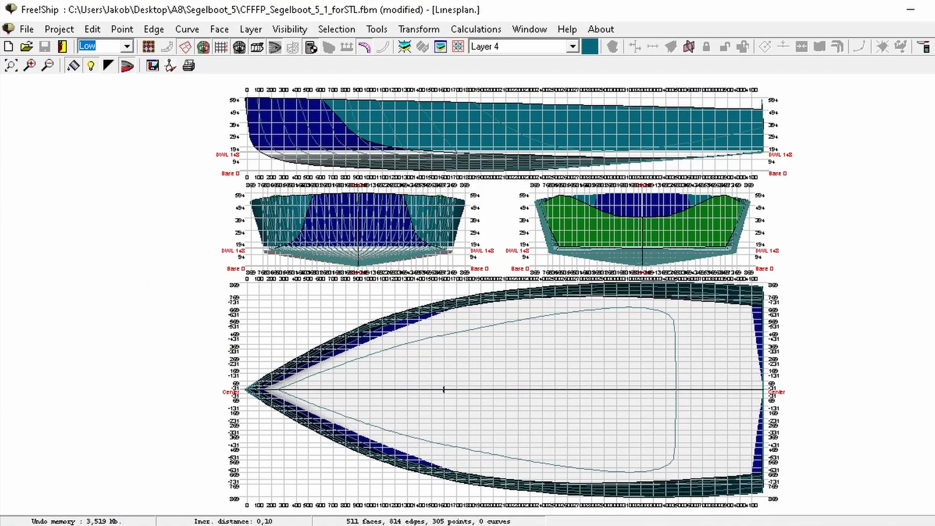
pyautogui.scroll(-4, 561, 299)
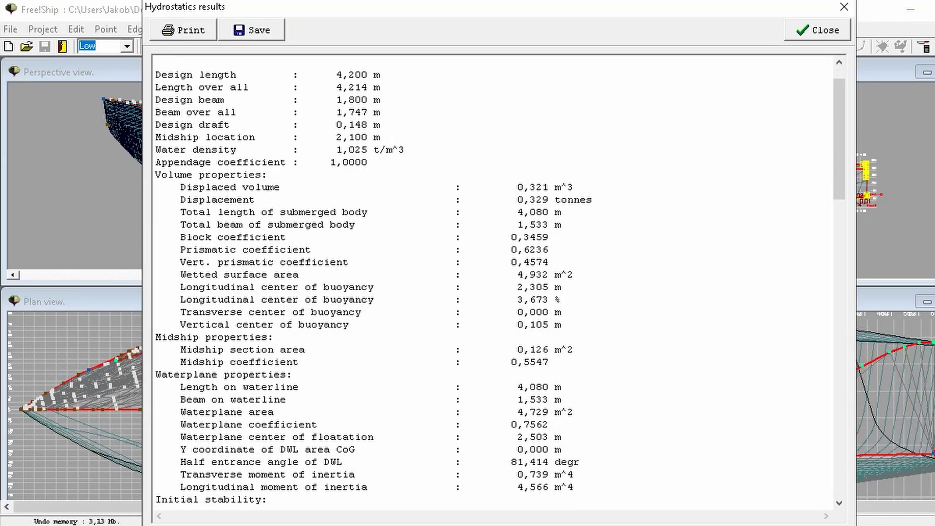
pyautogui.scroll(-5, 561, 187)
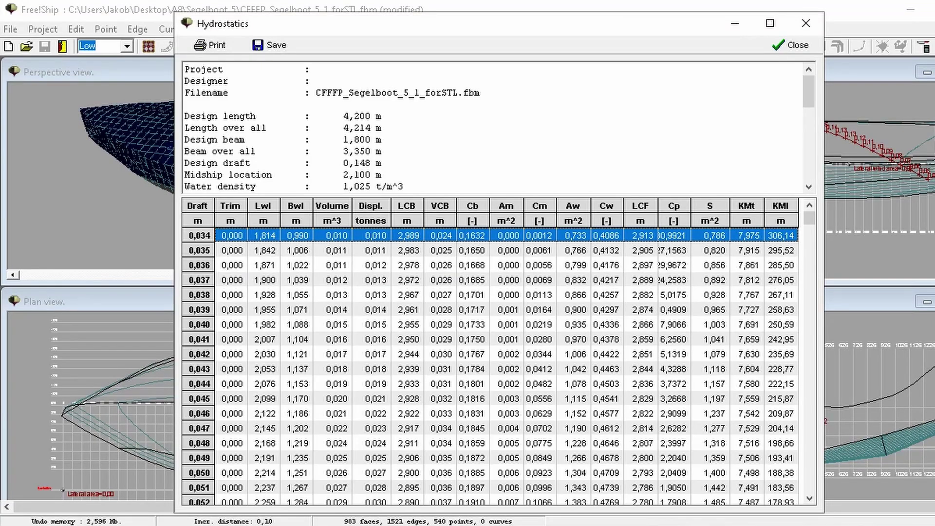
# Find the row for the 0.197 m draft in the hydrostatics table and close the hydrostatics calculation
pyautogui.press('Down')
pyautogui.press('Down')
pyautogui.press('Down')
pyautogui.press('Down')
pyautogui.press('Down')
pyautogui.press('Down')
pyautogui.press('Down')
pyautogui.press('Down')
pyautogui.press('Down')
pyautogui.press('Down')
pyautogui.press('Down')
pyautogui.press('Down')
pyautogui.press('Down')
pyautogui.press('Down')
pyautogui.press('Down')
pyautogui.press('Down')
pyautogui.press('Down')
pyautogui.press('Down')
pyautogui.press('Down')
pyautogui.press('Down')
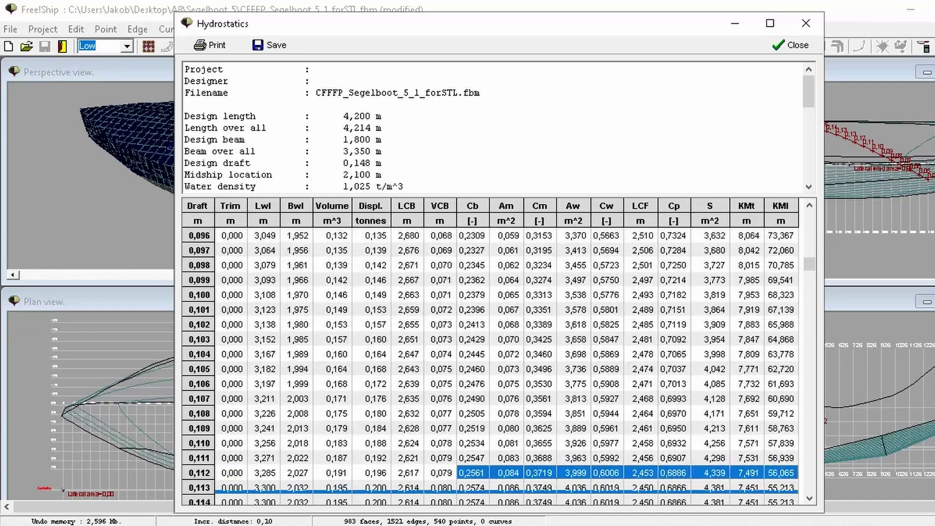
pyautogui.press('Down')
pyautogui.press('Down')
pyautogui.press('Down')
pyautogui.press('Down')
pyautogui.press('Down')
pyautogui.press('Down')
pyautogui.press('Down')
pyautogui.press('Down')
pyautogui.press('Down')
pyautogui.press('Down')
pyautogui.press('Down')
pyautogui.press('Down')
pyautogui.press('Down')
pyautogui.press('Down')
pyautogui.press('Down')
pyautogui.press('Down')
pyautogui.press('Down')
pyautogui.press('Down')
pyautogui.press('Down')
pyautogui.press('Down')
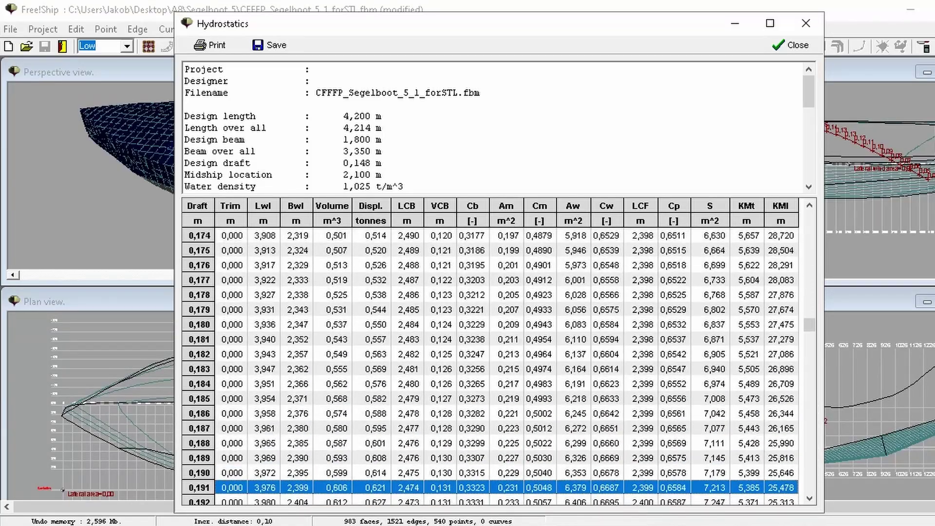
pyautogui.press('Down')
pyautogui.press('Down')
pyautogui.press('Down')
pyautogui.press('Down')
pyautogui.press('Down')
pyautogui.press('Down')
pyautogui.press('Down')
pyautogui.press('Down')
pyautogui.press('Down')
pyautogui.press('Down')
pyautogui.press('Down')
pyautogui.press('Down')
pyautogui.press('Down')
pyautogui.press('Down')
pyautogui.press('Down')
pyautogui.press('Down')
pyautogui.press('Up')
pyautogui.press('Up')
pyautogui.press('Up')
pyautogui.press('Up')
pyautogui.press('Up')
pyautogui.press('Up')
pyautogui.press('Up')
pyautogui.press('Up')
pyautogui.press('Up')
pyautogui.press('Up')
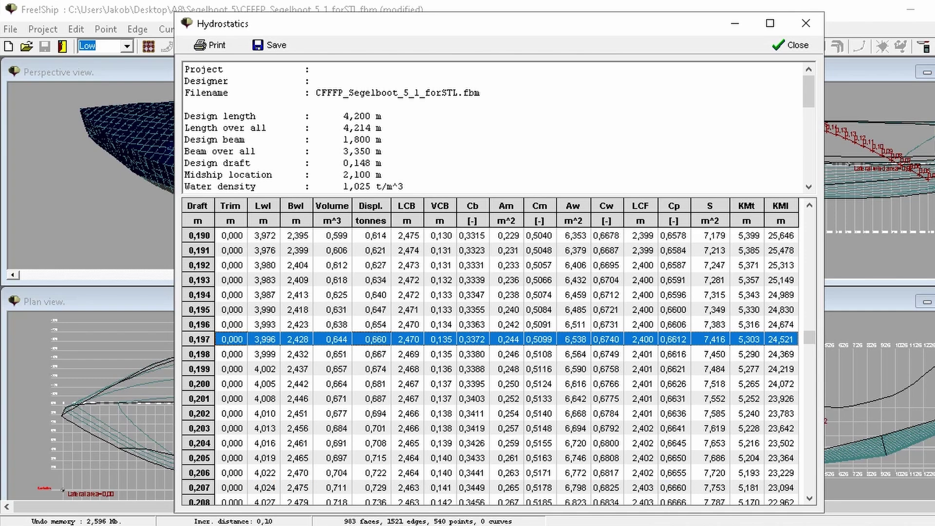
pyautogui.press('Escape')
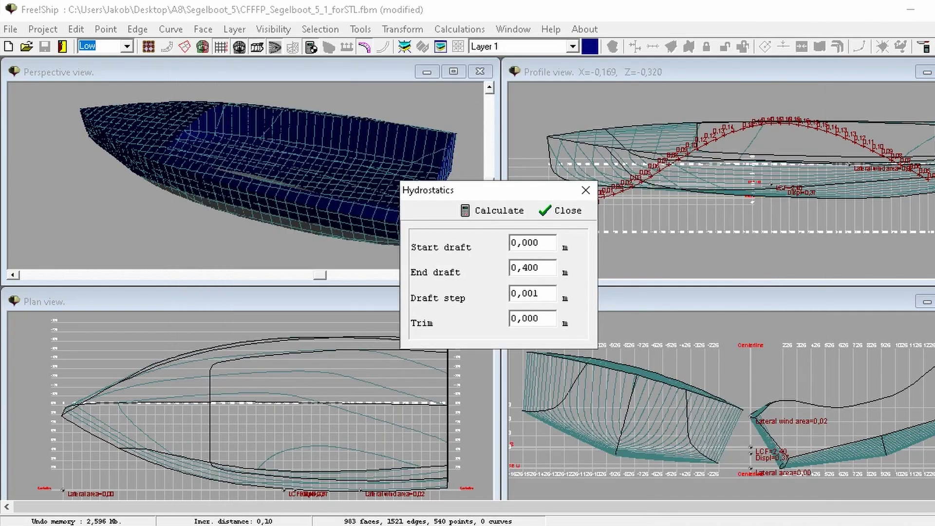
pyautogui.press('Escape')
# Set the draft in the project's main dimensions to 0.197 m
pyautogui.hotkey('alt', 'p')
pyautogui.press('Return')
pyautogui.hotkey('ctrl', 'Tab')
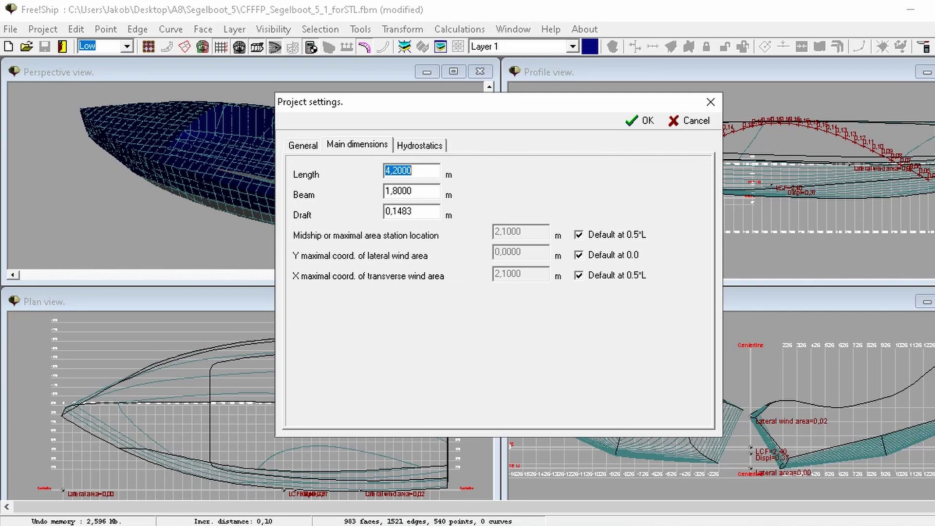
pyautogui.press('Tab')
pyautogui.press('Tab')
pyautogui.write('0,197')
pyautogui.press('Return')
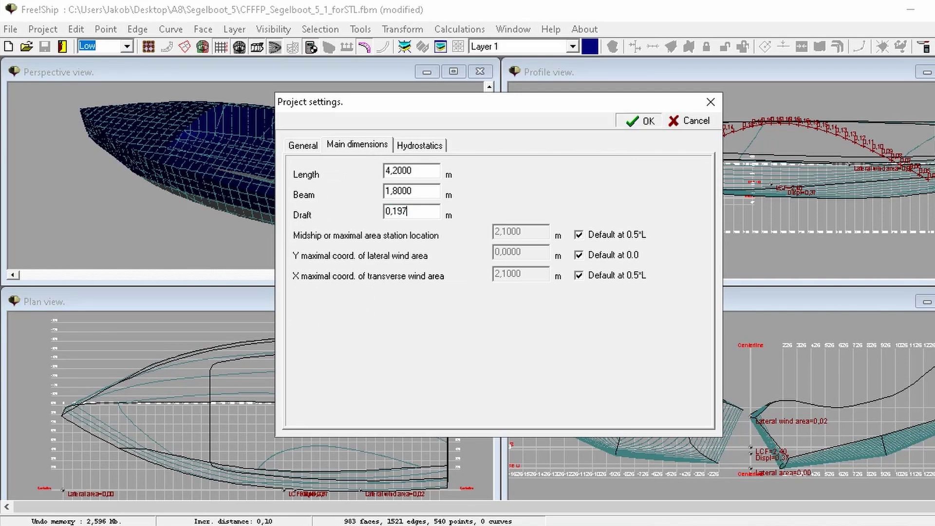
# Calculate the design hydrostatics and check the displaced volume, displacement and longitudinal center of buoyancy
pyautogui.hotkey('alt', 'c')
pyautogui.press('Down')
pyautogui.press('Return')
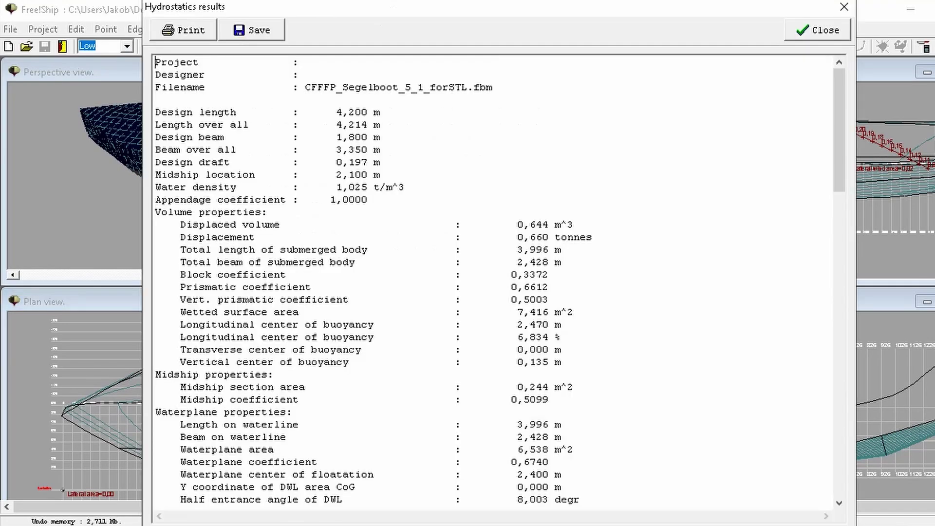
pyautogui.moveTo(462, 224); pyautogui.dragTo(539, 237)
pyautogui.click(574, 224)
pyautogui.moveTo(510, 337); pyautogui.dragTo(542, 324)
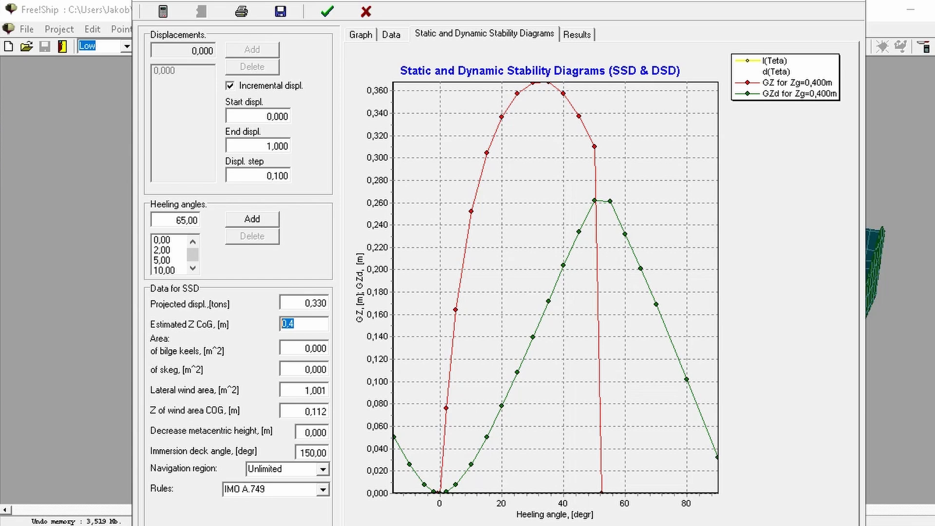
# Set the estimated Z CoG to 0.3 m and recalculate the static and dynamic stability diagrams
pyautogui.write('0,3')
pyautogui.click(163, 11)
pyautogui.press('Return')
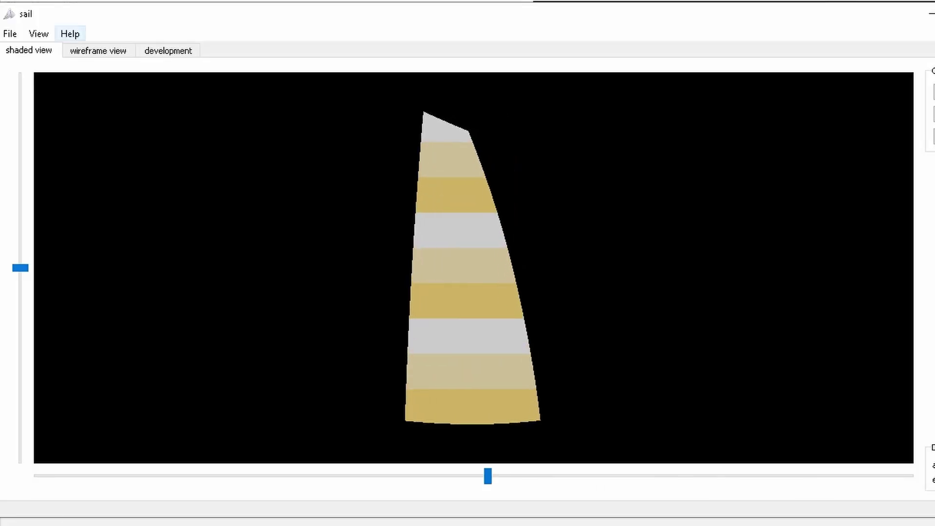
# In the sail design program, view the sail as a wireframe and as a flat panel development
pyautogui.click(98, 50)
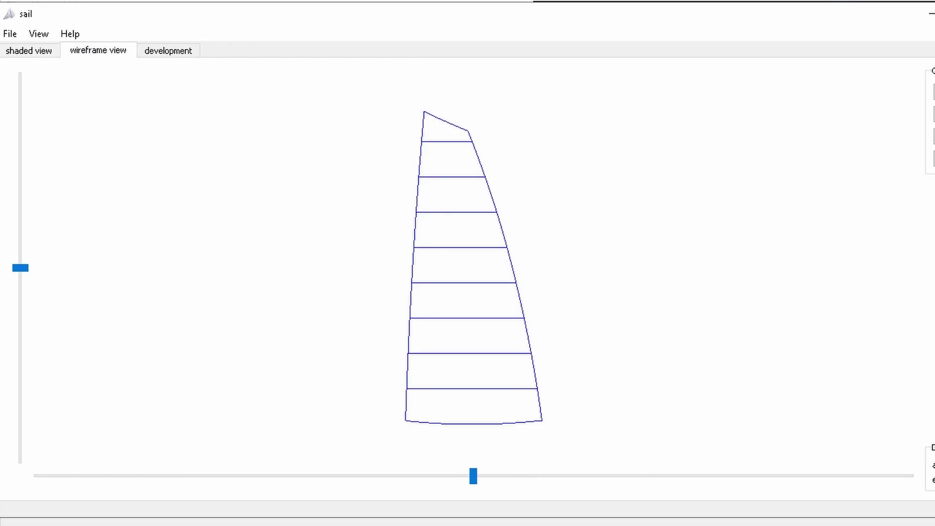
pyautogui.click(168, 50)
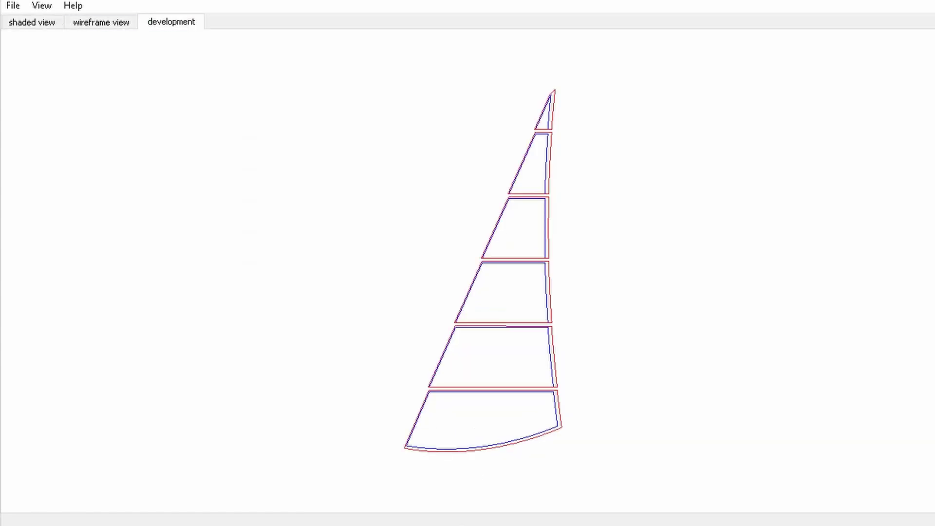
# Review the jib's sail definition with its rig geometry, dimensions and cloth settings, and open its top, middle and bottom profile shapes
pyautogui.hotkey('alt', 'v')
pyautogui.press('Return')
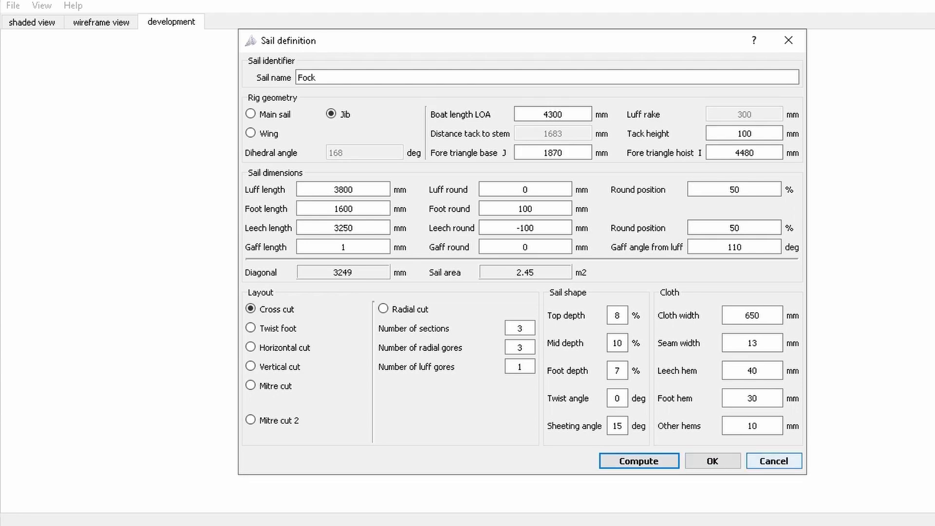
pyautogui.press('Escape')
pyautogui.hotkey('alt', 'v')
pyautogui.press('Down')
pyautogui.press('Return')
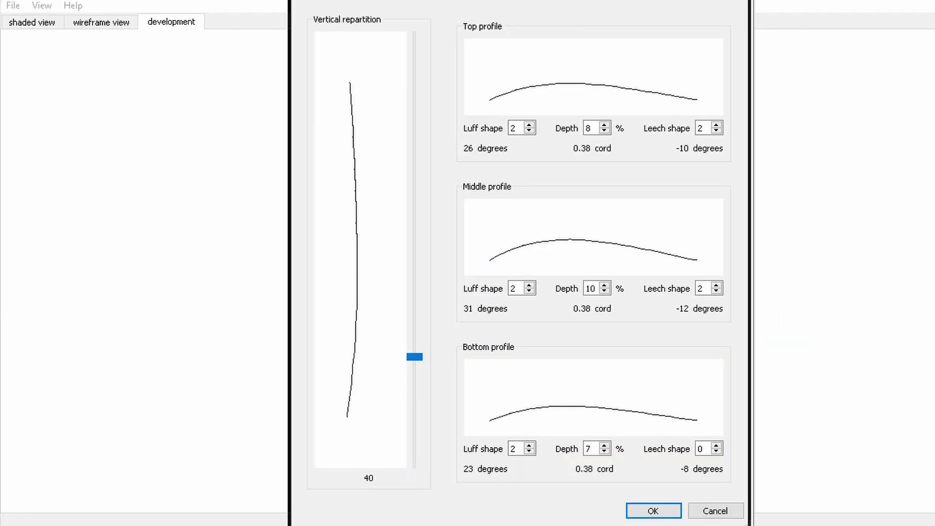